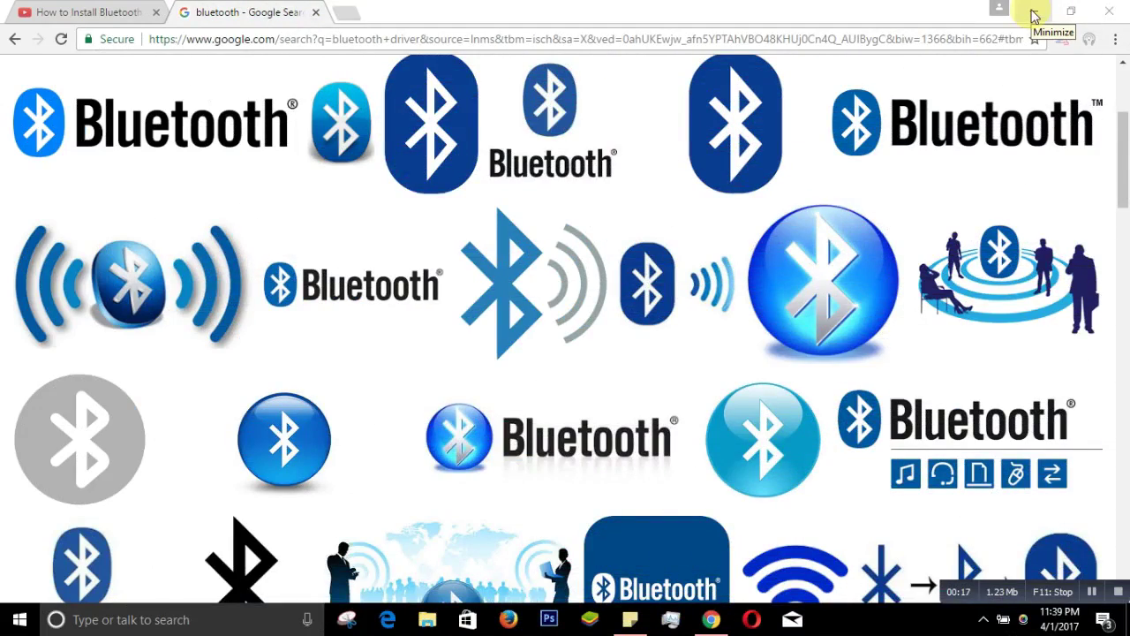
Open Windows Settings from the Start menu and go into the device settings.
left_click(15, 620)
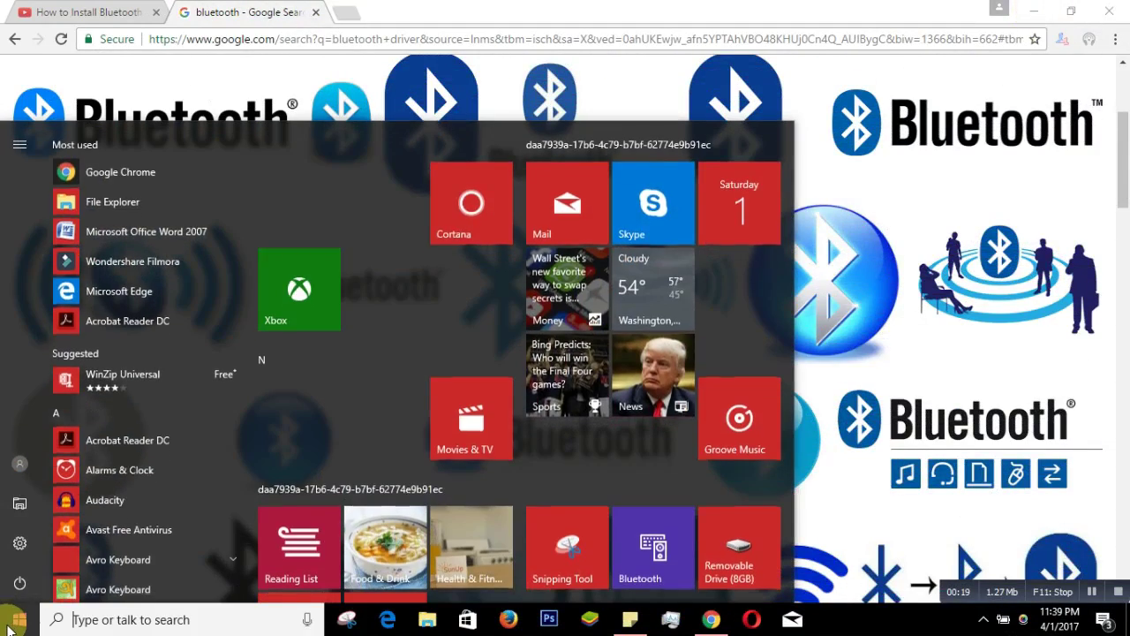
left_click(20, 543)
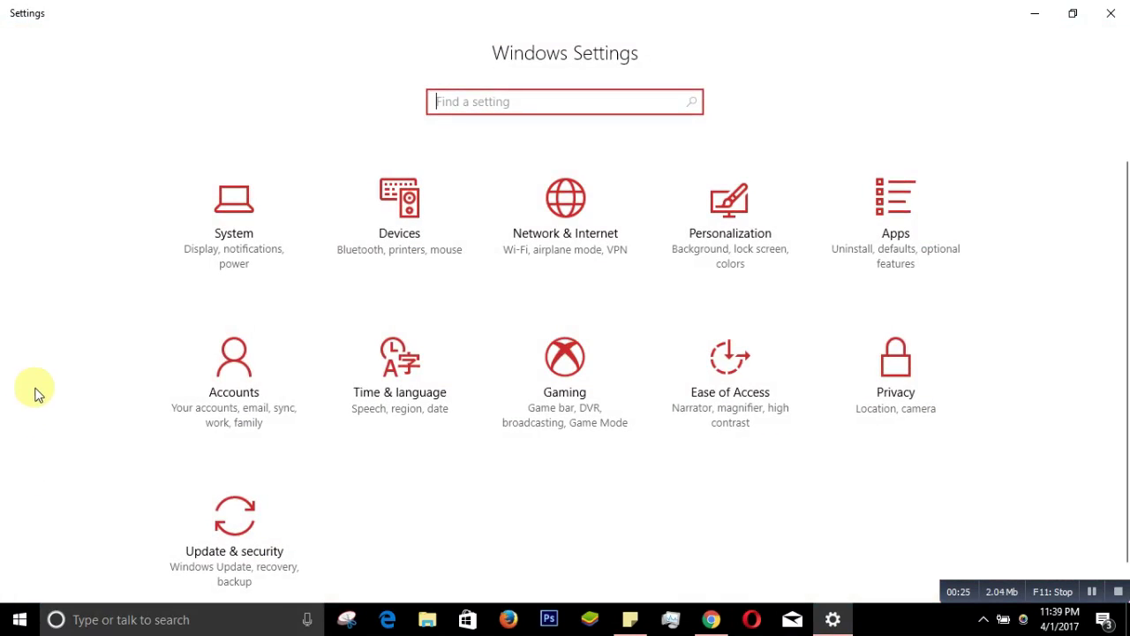
left_click(397, 253)
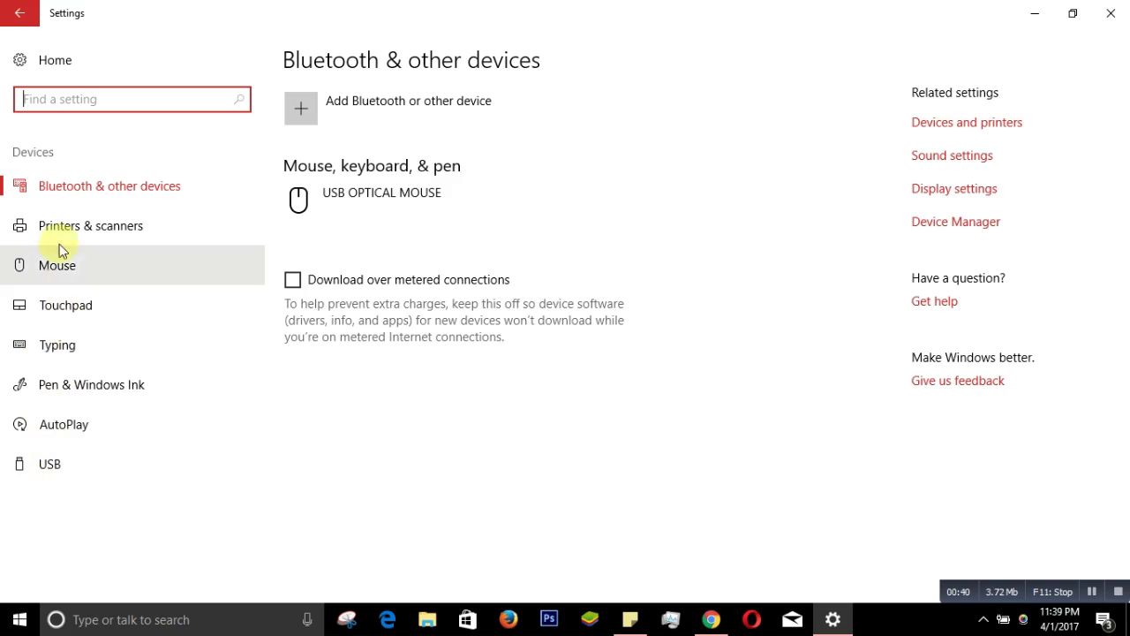
From Bluetooth & other devices, launch Device Manager via its related-settings link.
left_click(131, 195)
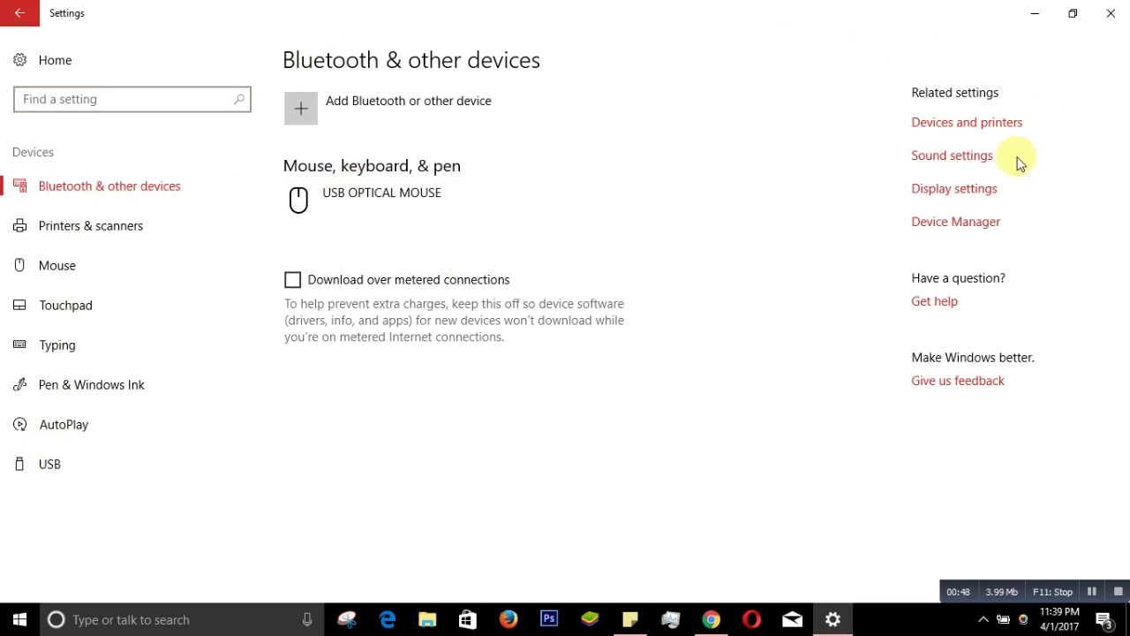
left_click(954, 228)
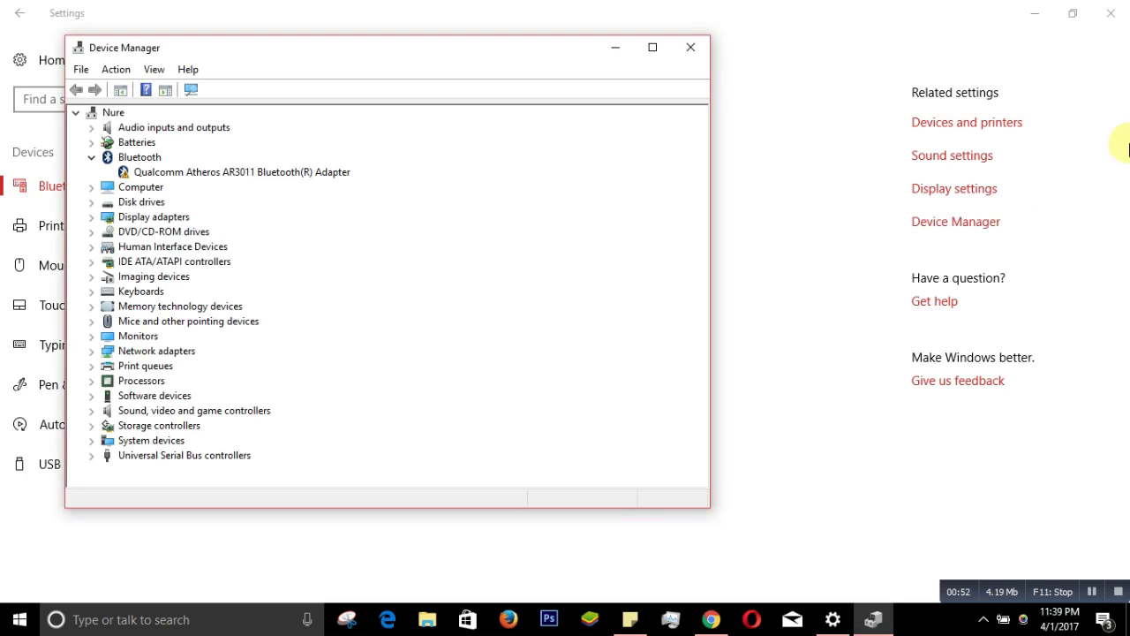
Expand Bluetooth and start Update driver on the Qualcomm Atheros AR3011 Bluetooth(R) Adapter.
left_click(91, 157)
left_click(91, 157)
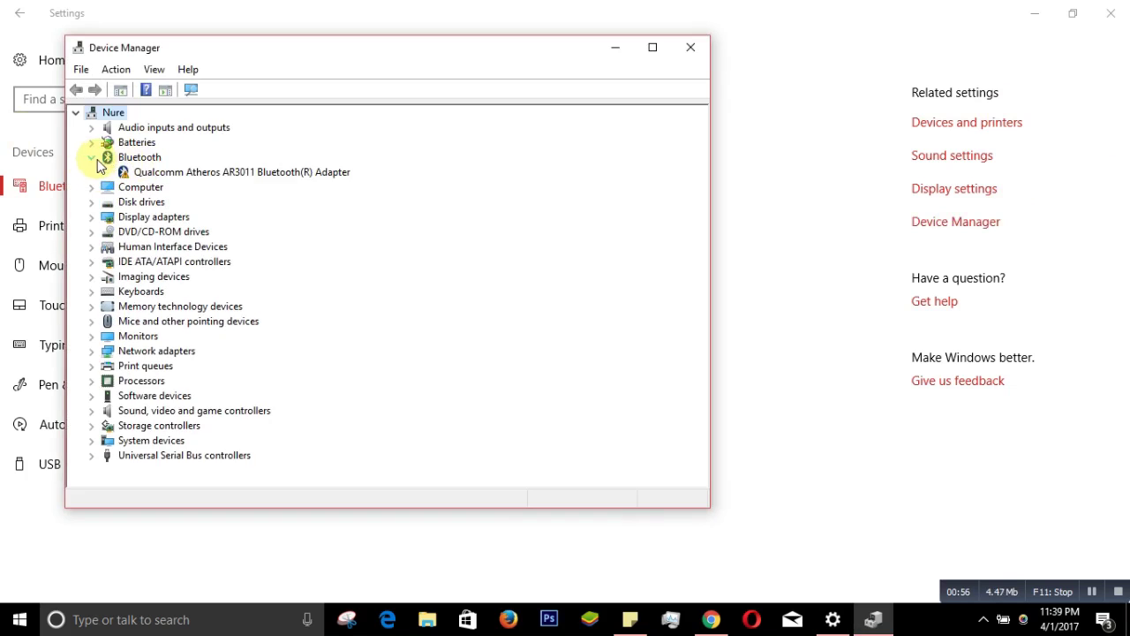
left_click(91, 159)
right_click(146, 165)
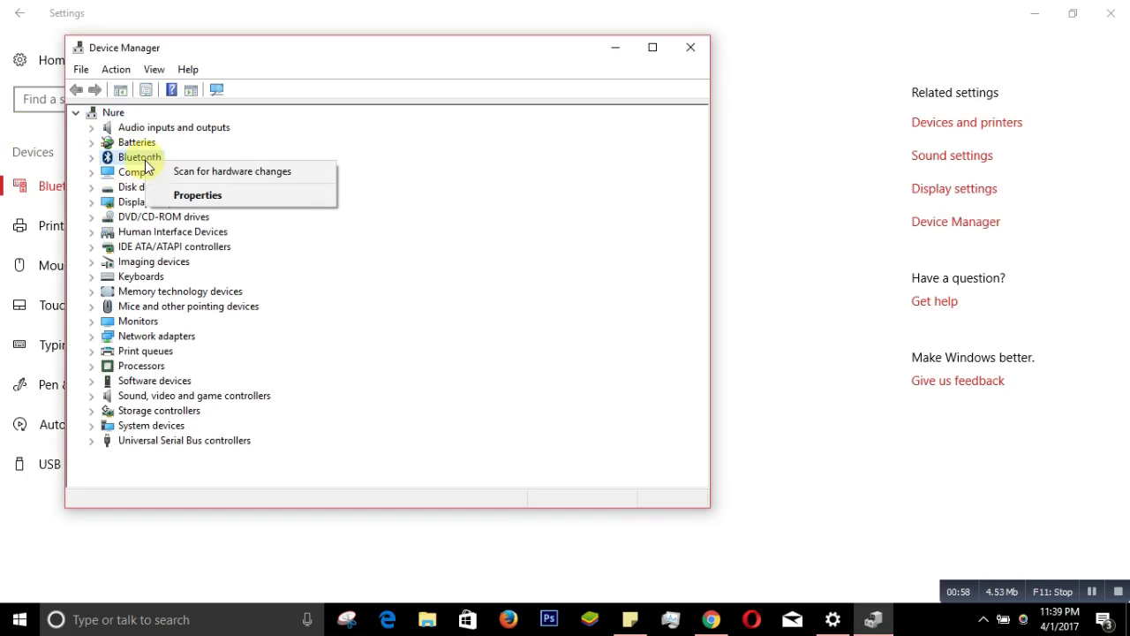
left_click(91, 157)
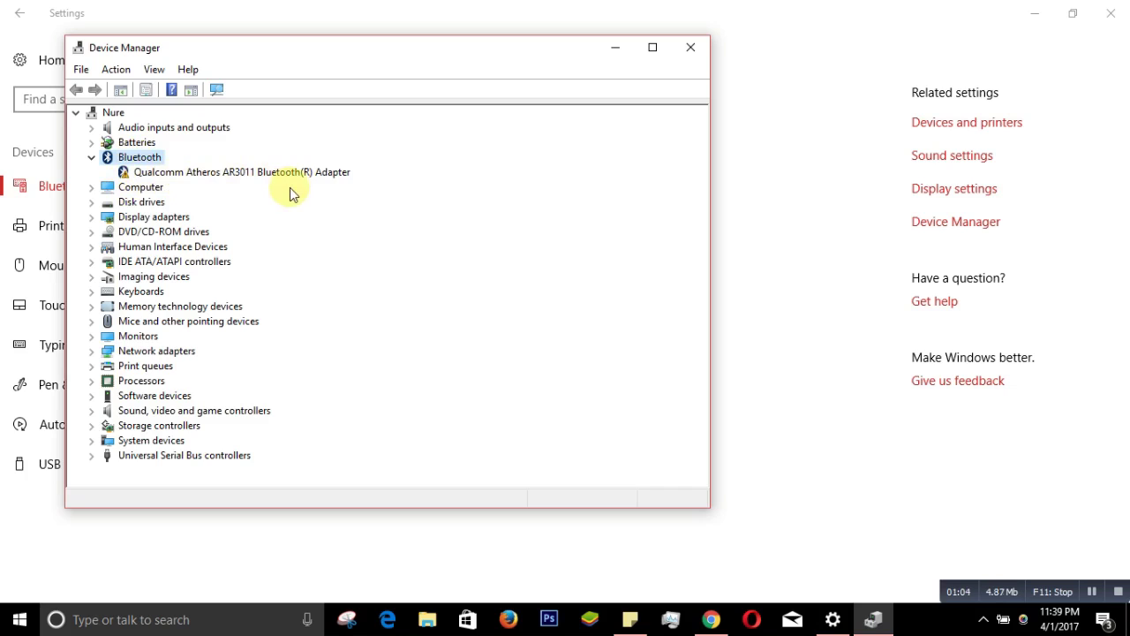
right_click(164, 174)
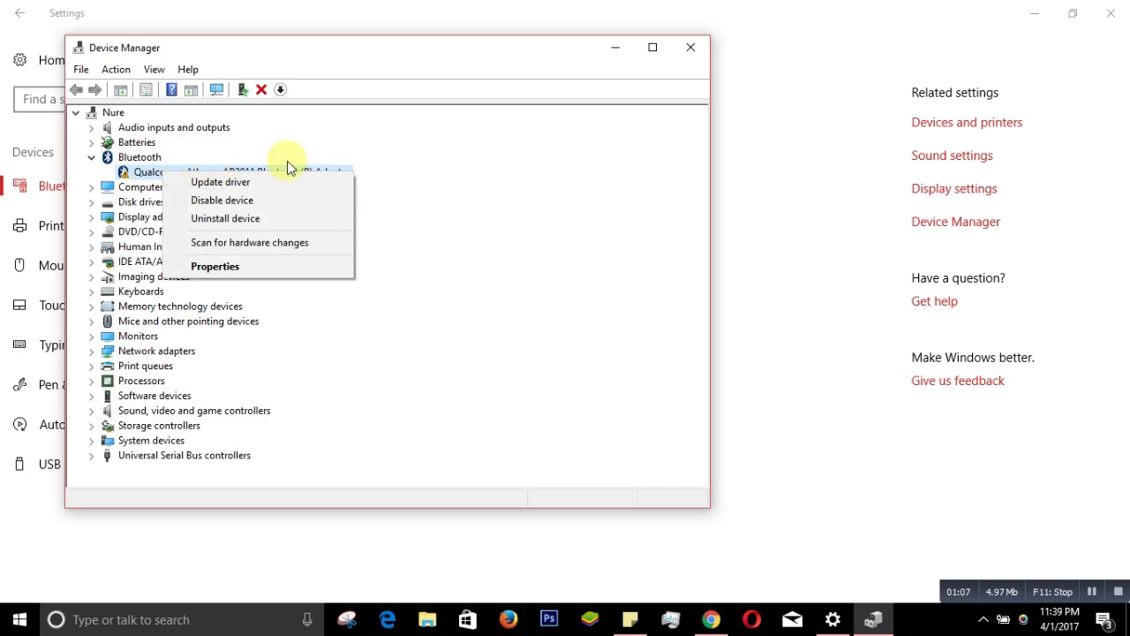
left_click(383, 171)
right_click(189, 177)
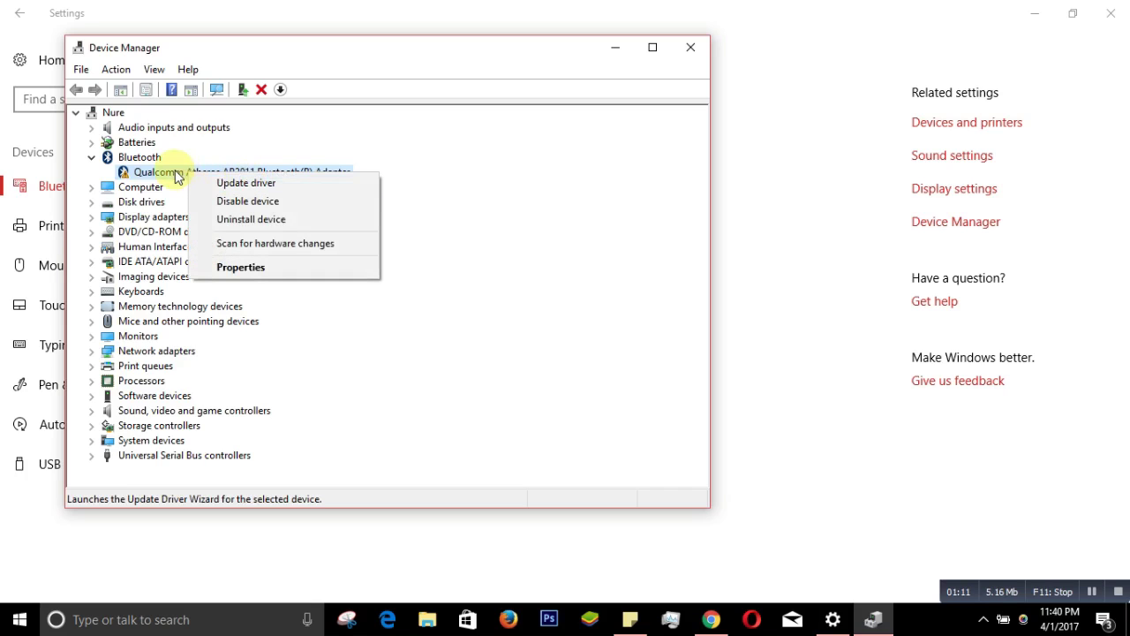
left_click(257, 186)
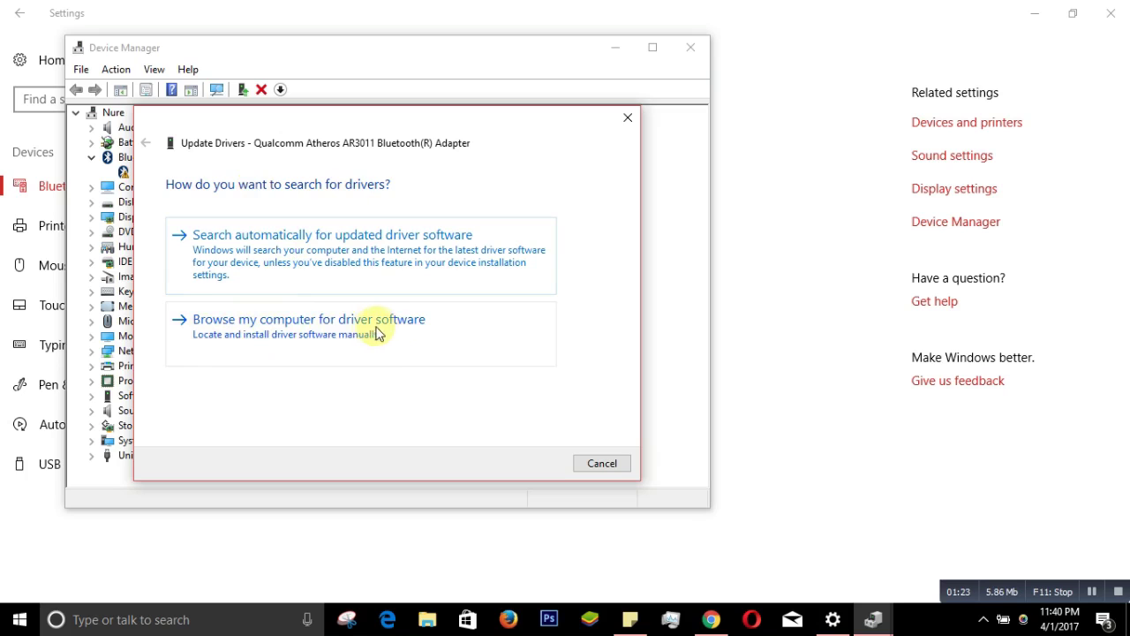
Browse this computer for drivers and list the compatible drivers available.
left_click(345, 333)
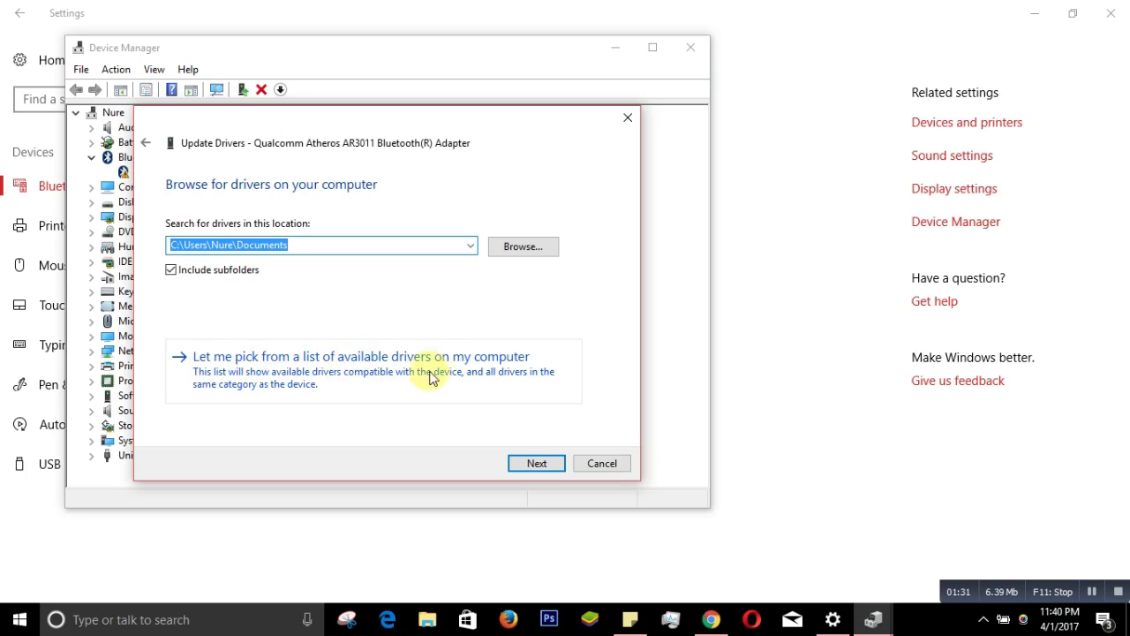
left_click(342, 375)
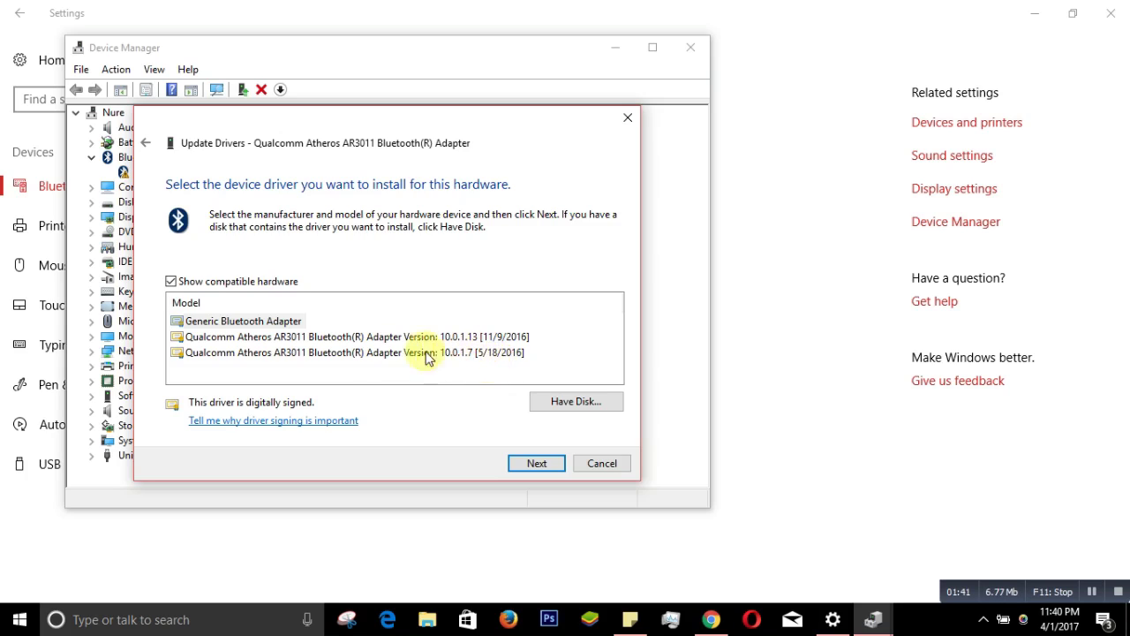
Install Qualcomm Atheros AR3011 driver version 10.0.1.13 and close the finished wizard.
left_click(248, 338)
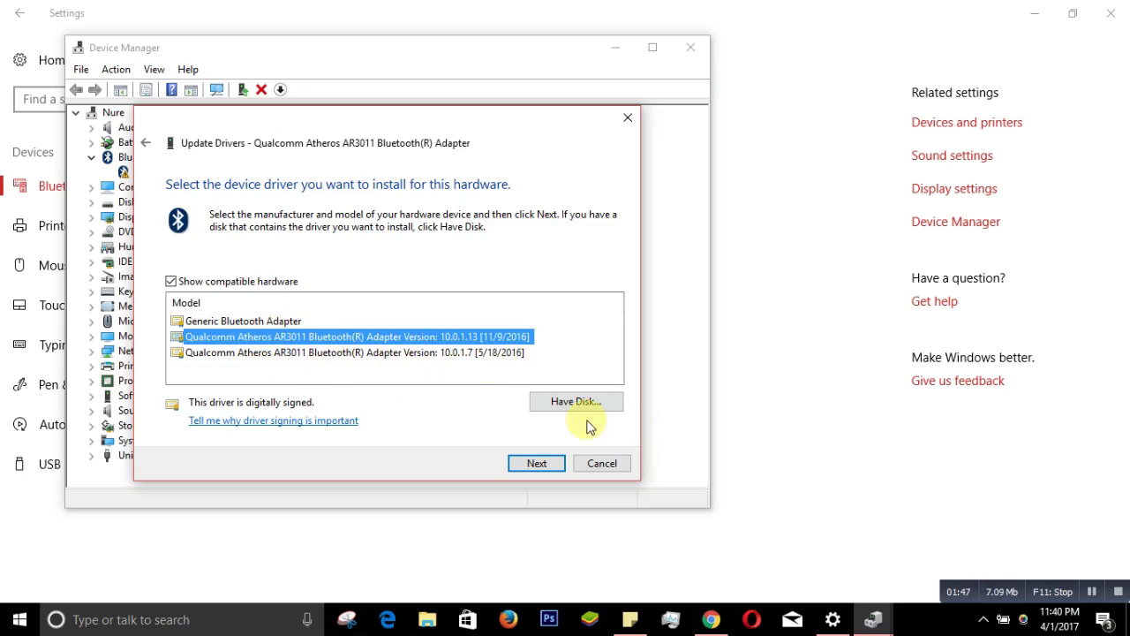
left_click(540, 462)
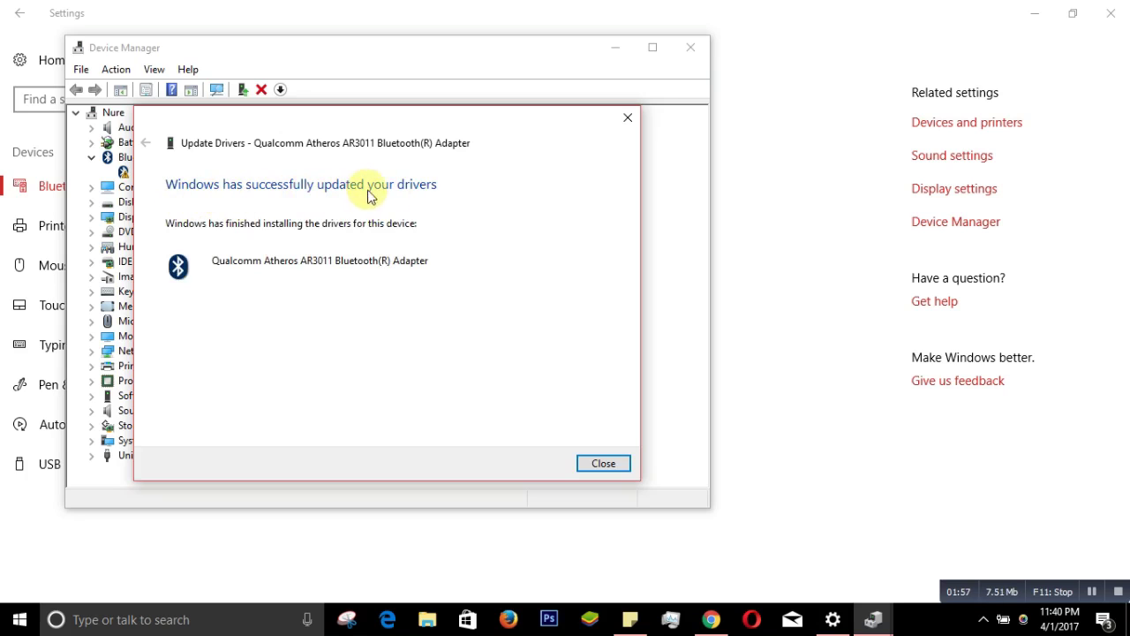
left_click(601, 460)
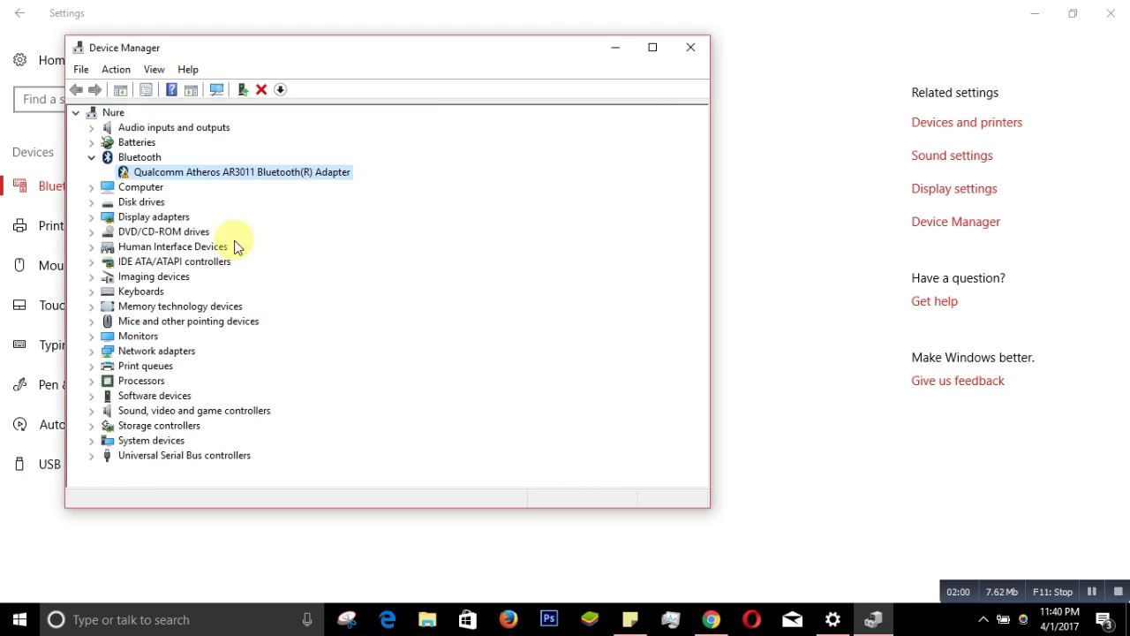
Update the adapter's driver again, picking Generic Bluetooth Adapter from the compatible drivers list.
left_click(983, 619)
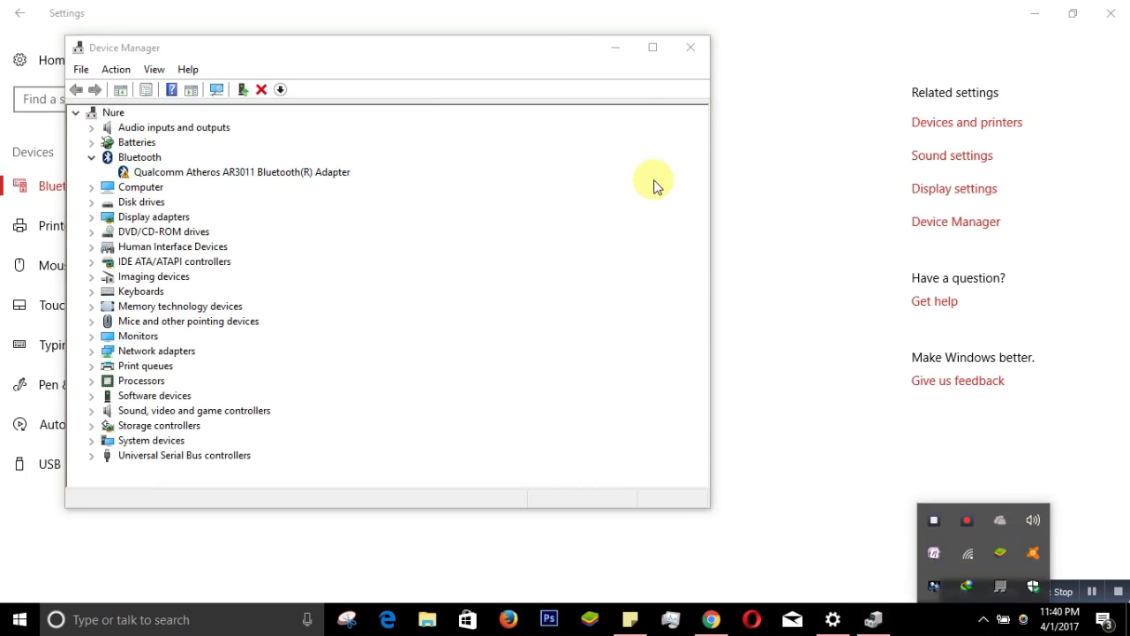
mouse_move(539, 55)
left_mouse_down()
mouse_move(393, 263)
mouse_move(641, 431)
mouse_move(550, 42)
left_mouse_up()
right_click(234, 166)
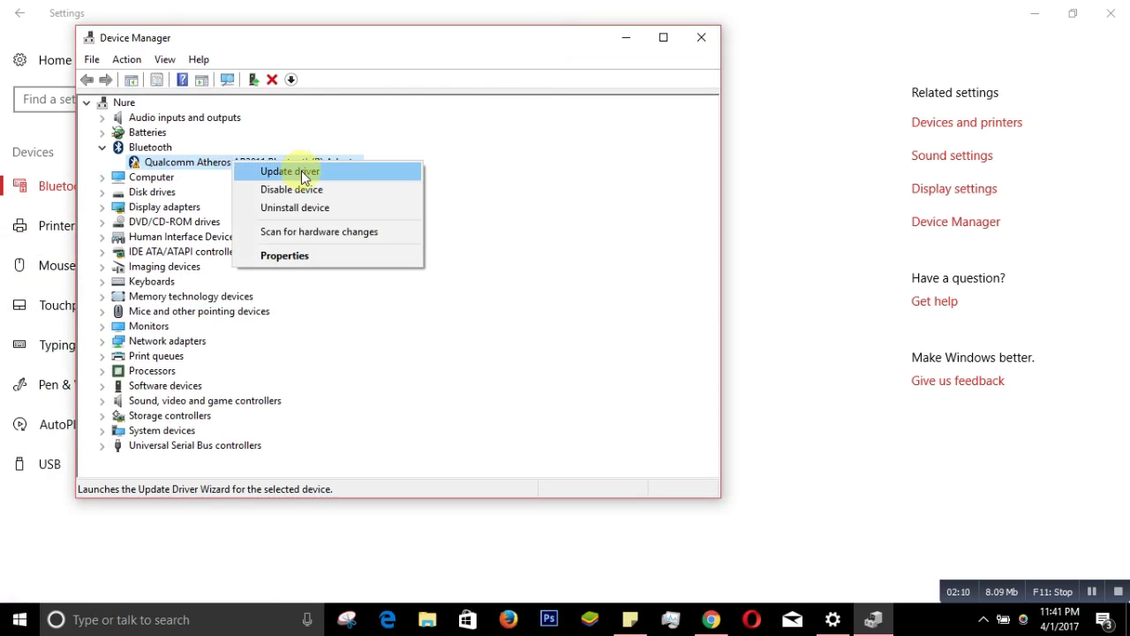
left_click(298, 172)
left_click(355, 293)
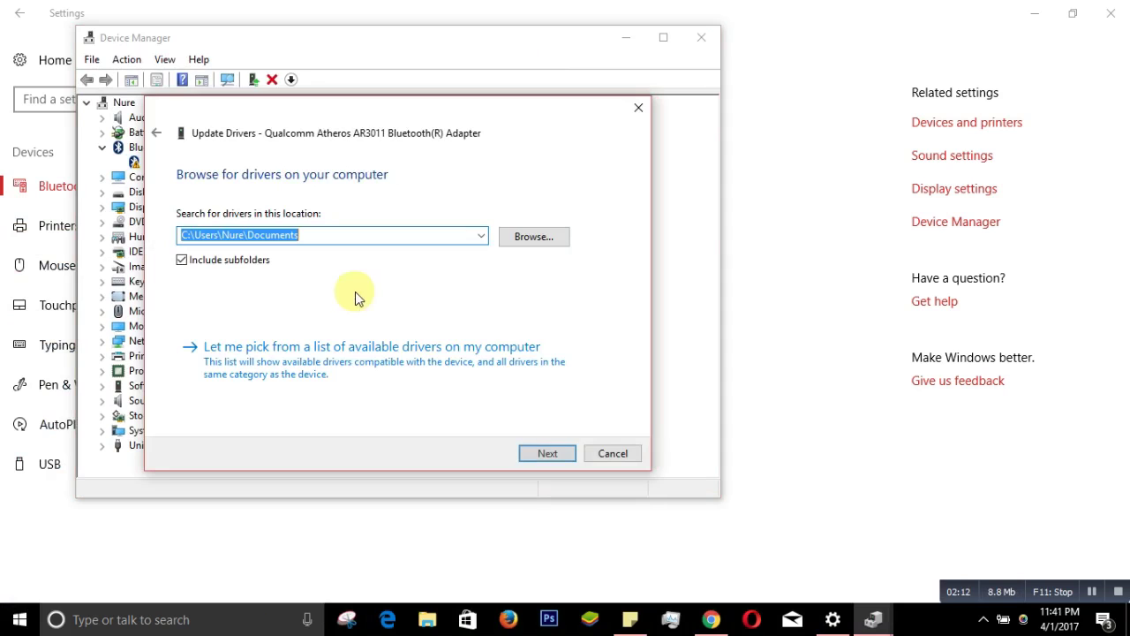
left_click(318, 369)
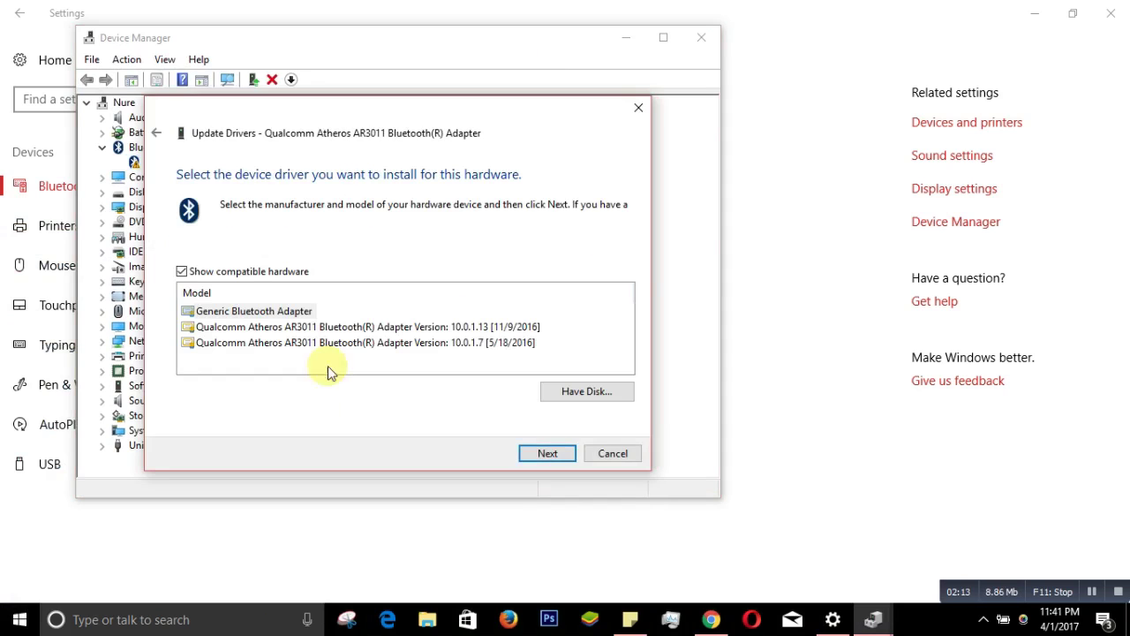
left_click(244, 309)
left_click(551, 452)
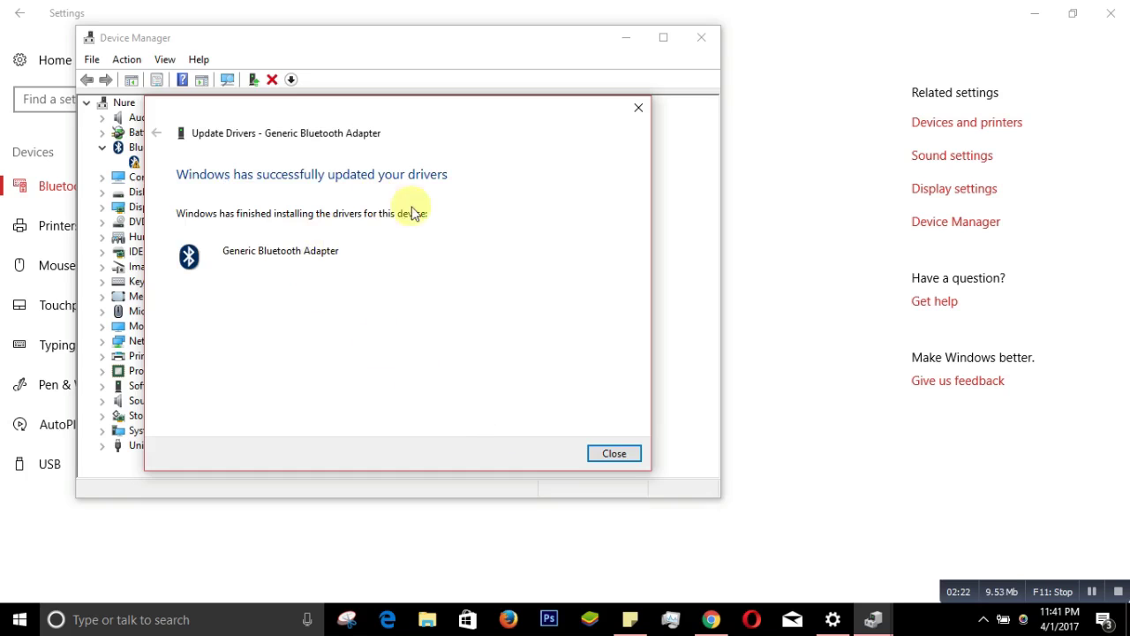
Close the finished driver wizard, dismiss the download manager warning, and exit Device Manager.
left_click(613, 454)
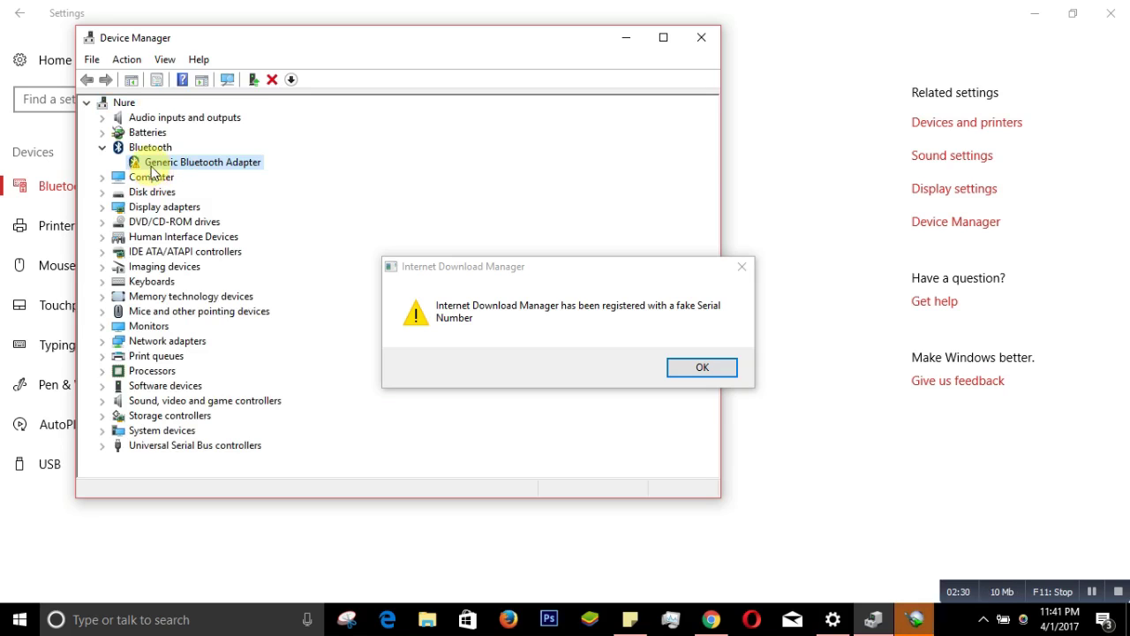
left_click(716, 366)
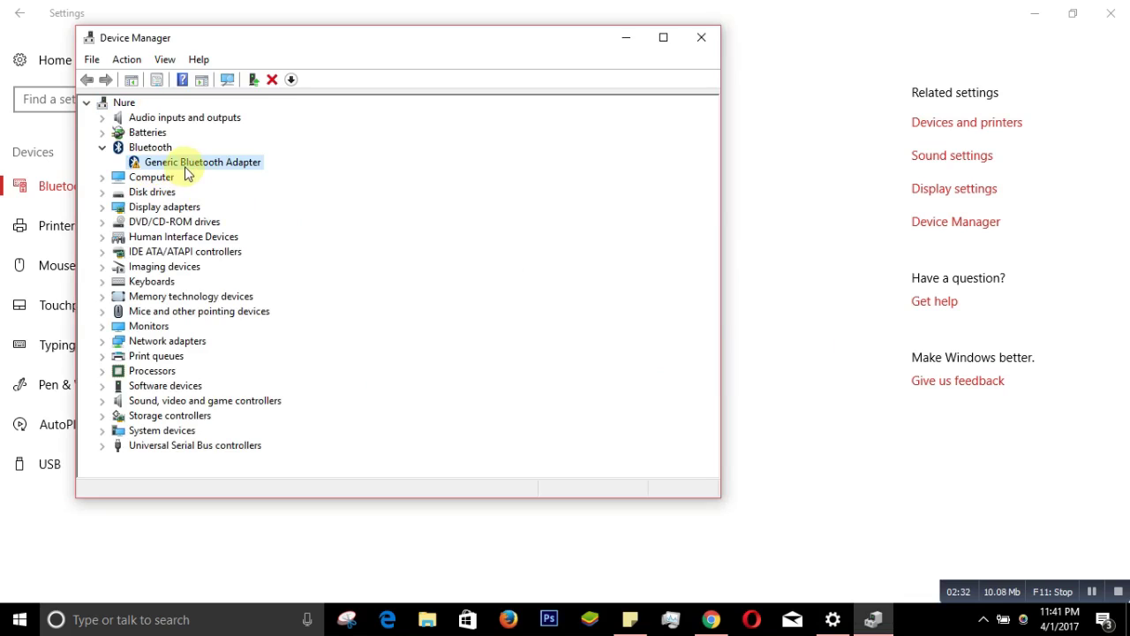
left_click(983, 619)
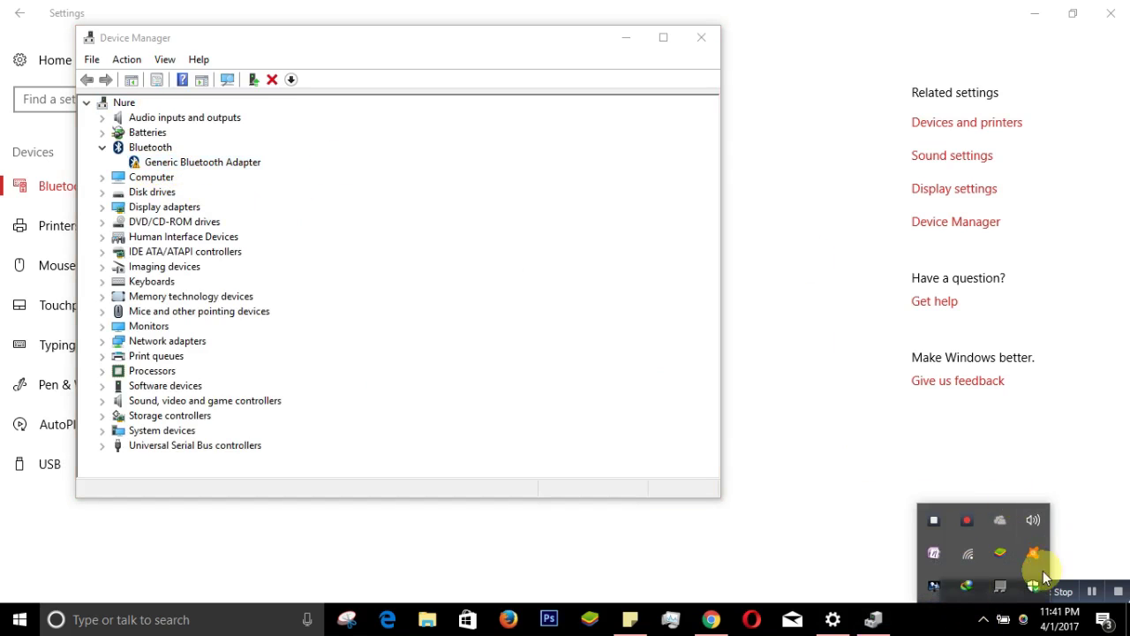
left_click(699, 39)
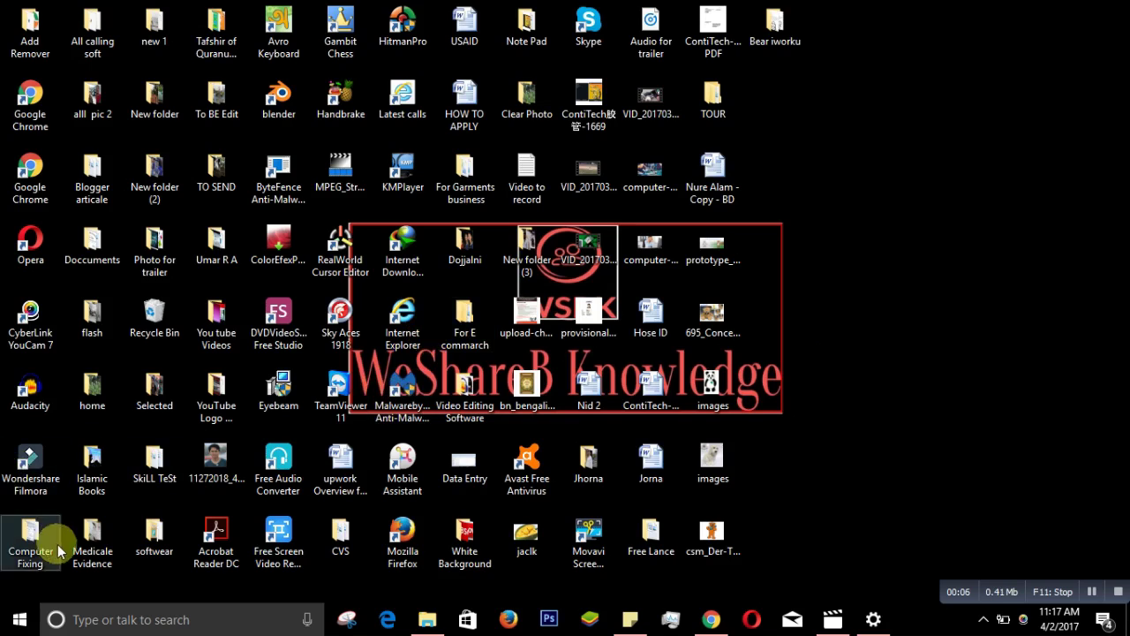
Reopen Device Manager from Settings and expand Bluetooth to show paired devices like A109.
left_click(20, 621)
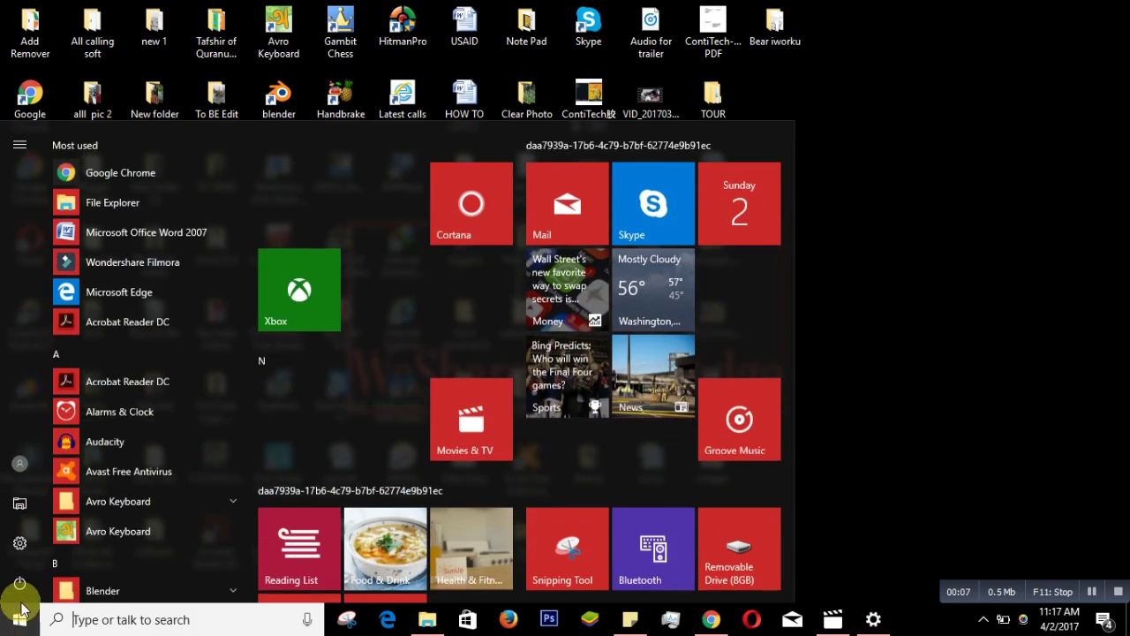
left_click(19, 545)
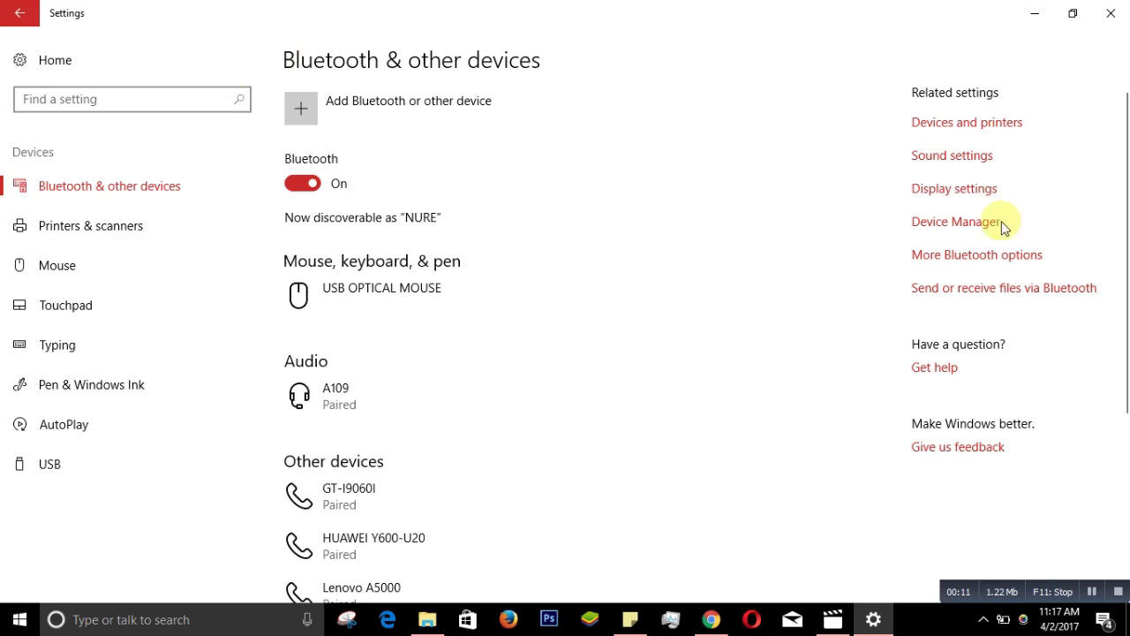
left_click(986, 227)
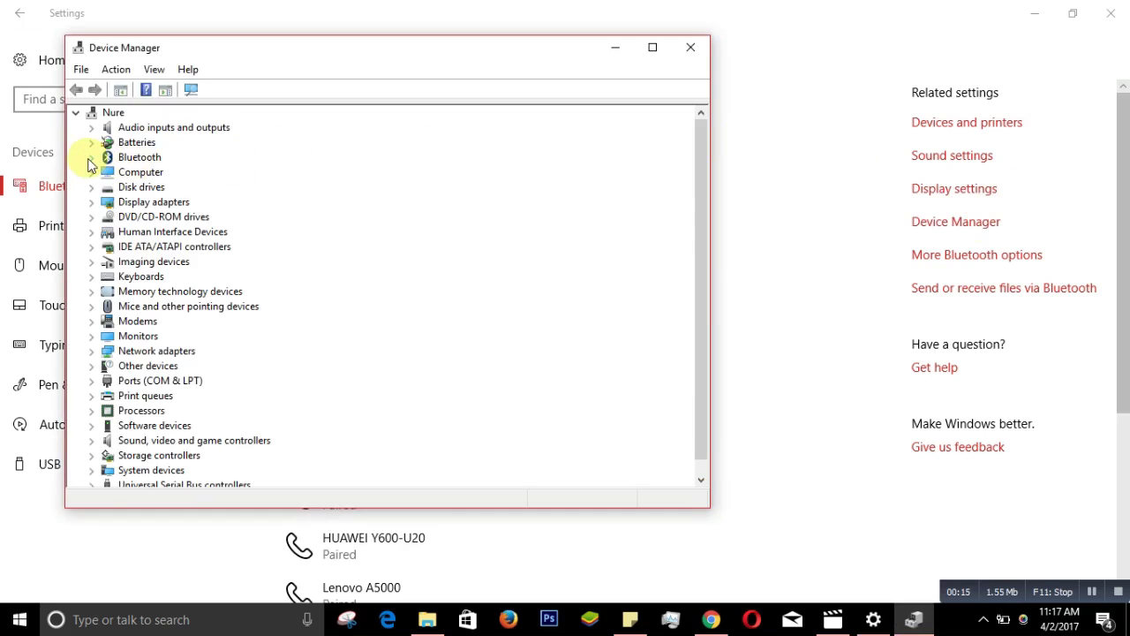
left_click(90, 159)
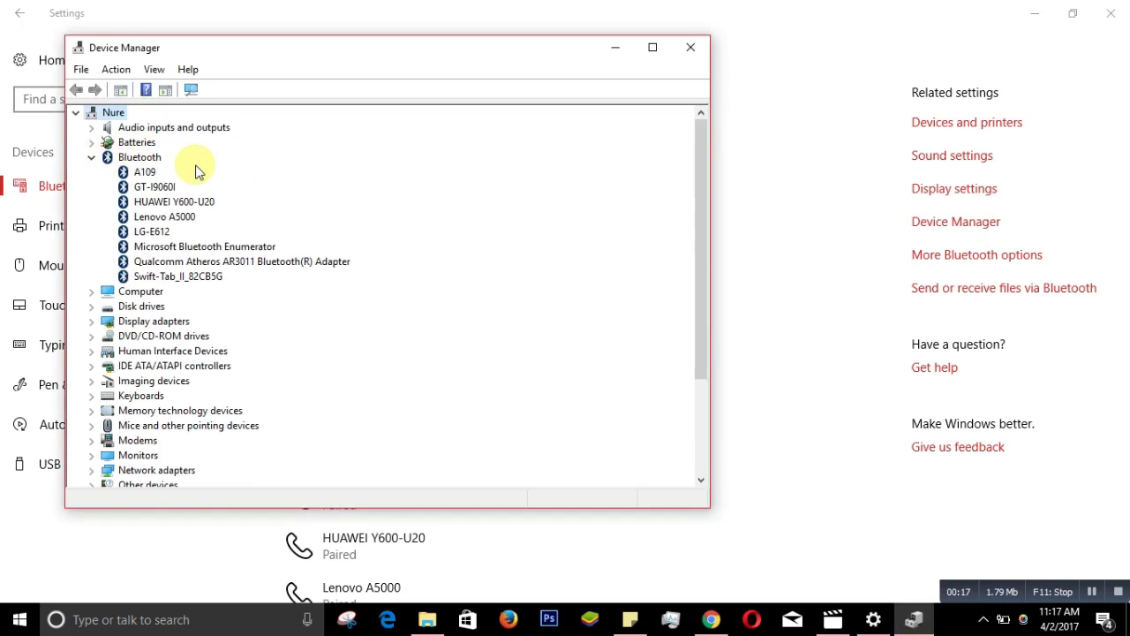